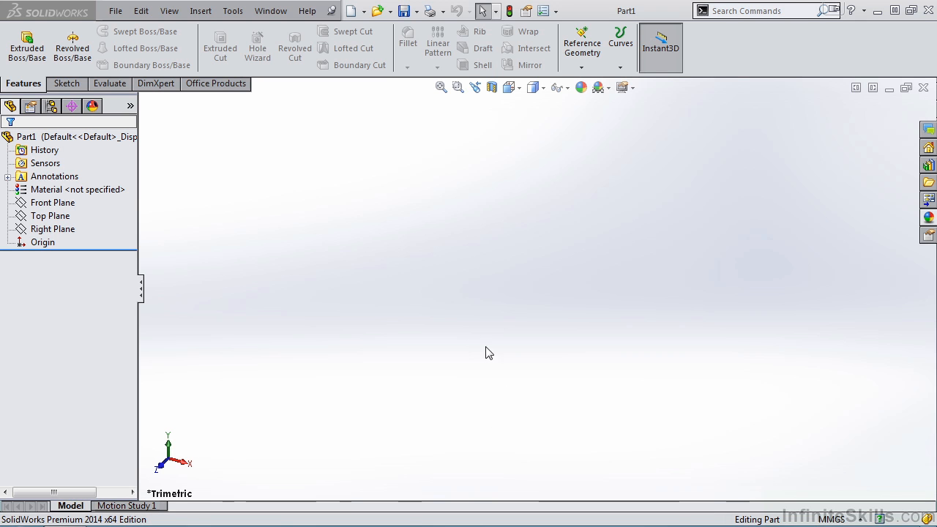
# Step: Start an Extruded Boss/Base on the Front Plane from a center rectangle about 111 by 72 mm centred on the origin
pyautogui.click(35, 57)
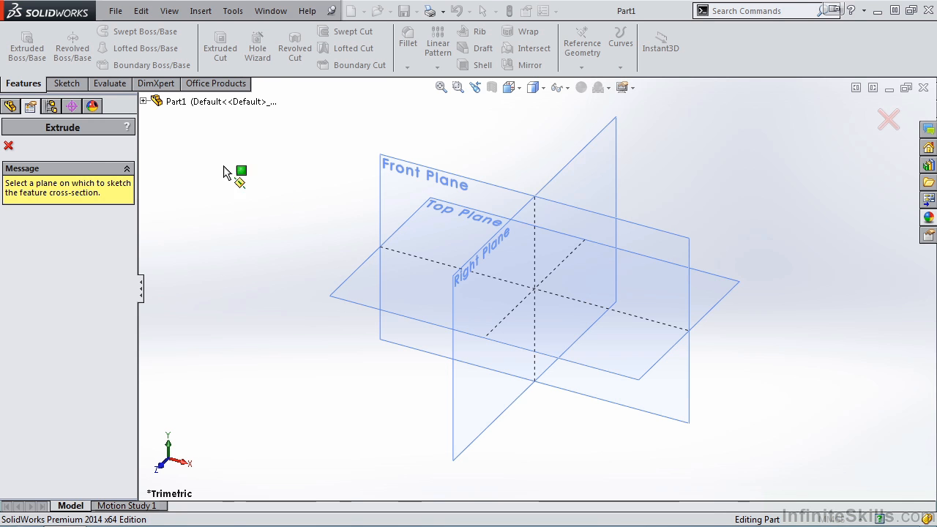
pyautogui.click(401, 205)
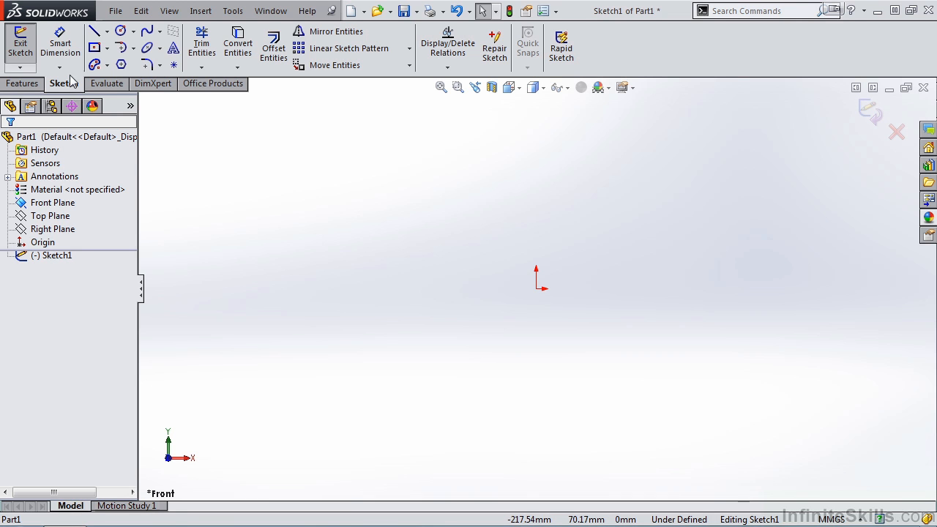
pyautogui.click(94, 49)
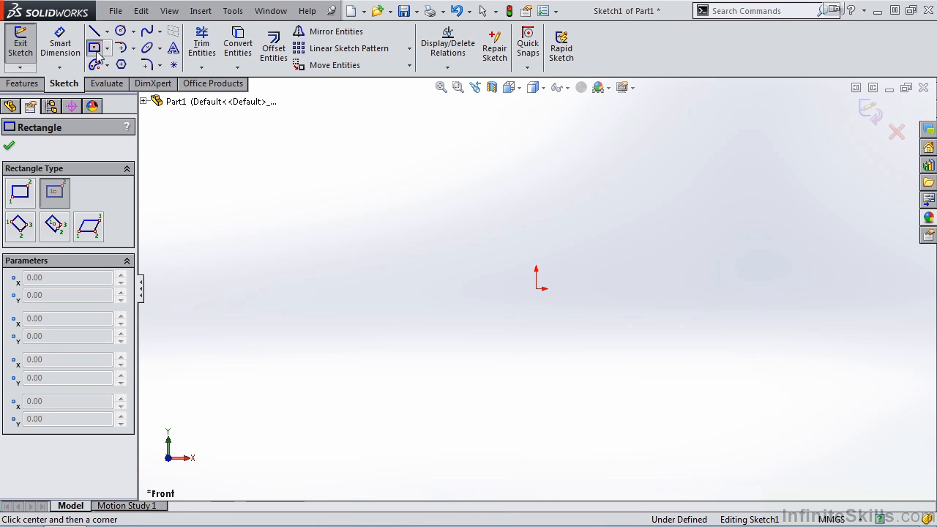
pyautogui.click(536, 288)
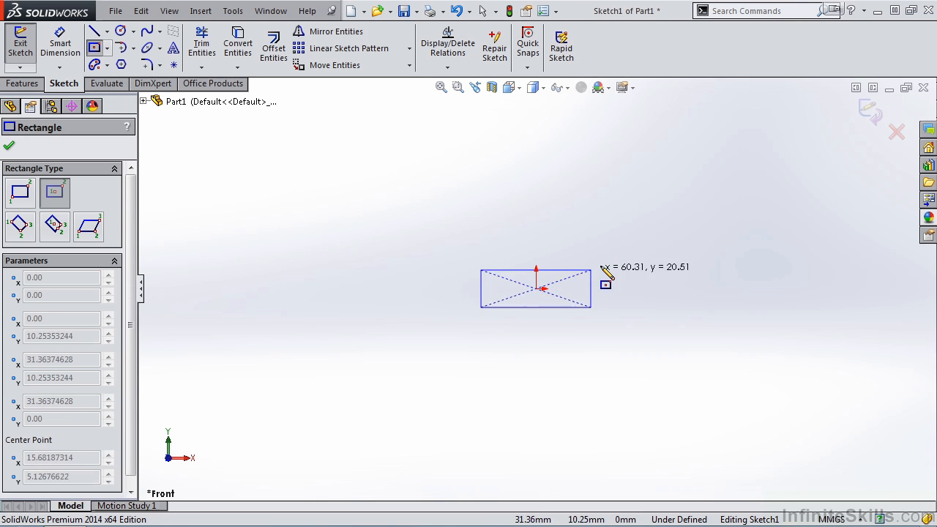
pyautogui.click(637, 222)
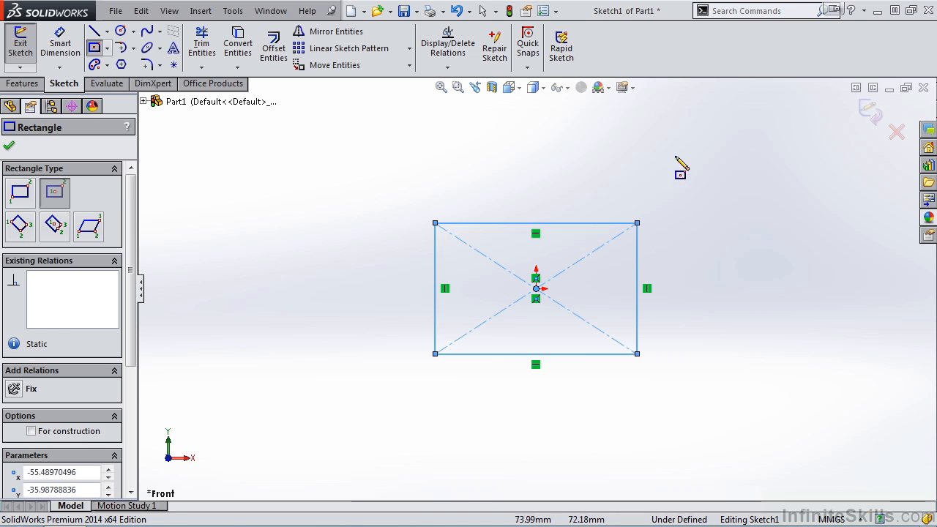
pyautogui.click(864, 113)
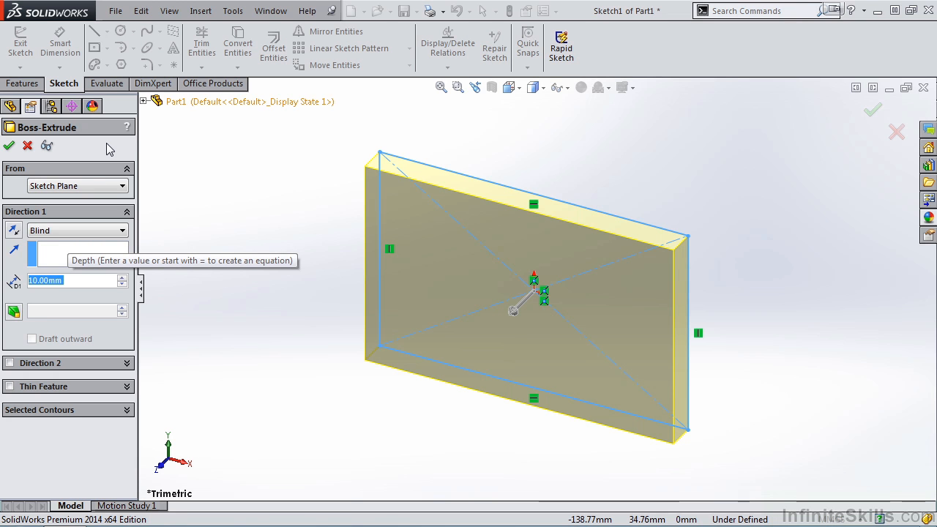
# Step: Set the Direction 1 blind depth of the extrusion to 50 mm
pyautogui.click(102, 280)
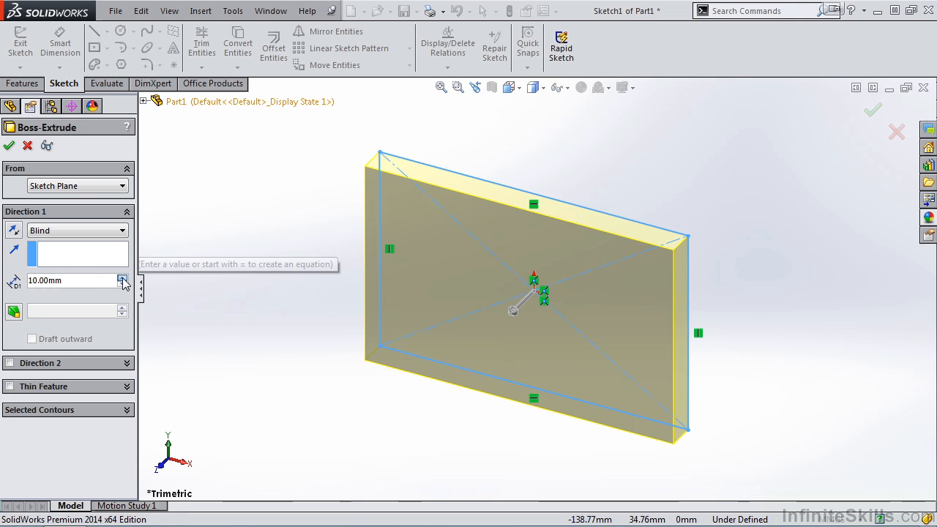
pyautogui.click(122, 279)
pyautogui.click(121, 279)
pyautogui.click(121, 286)
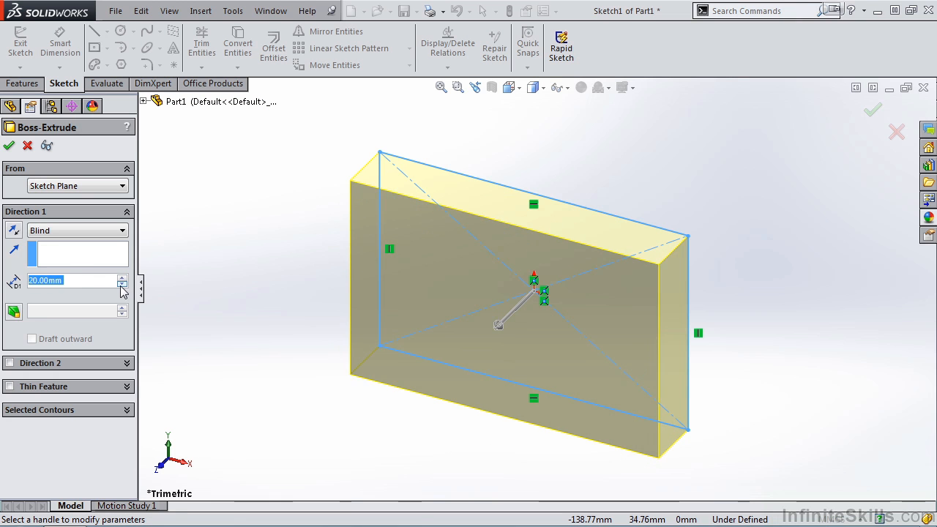
pyautogui.click(121, 286)
pyautogui.click(121, 279)
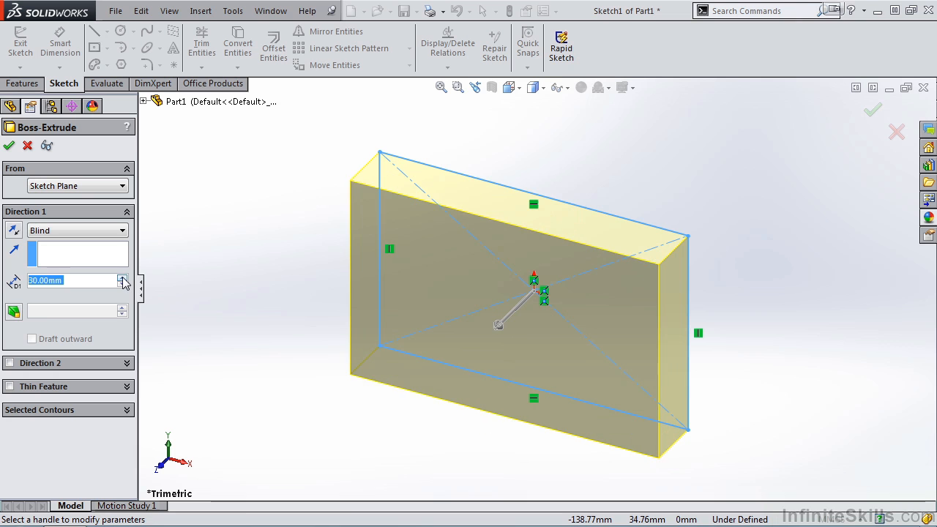
pyautogui.click(121, 279)
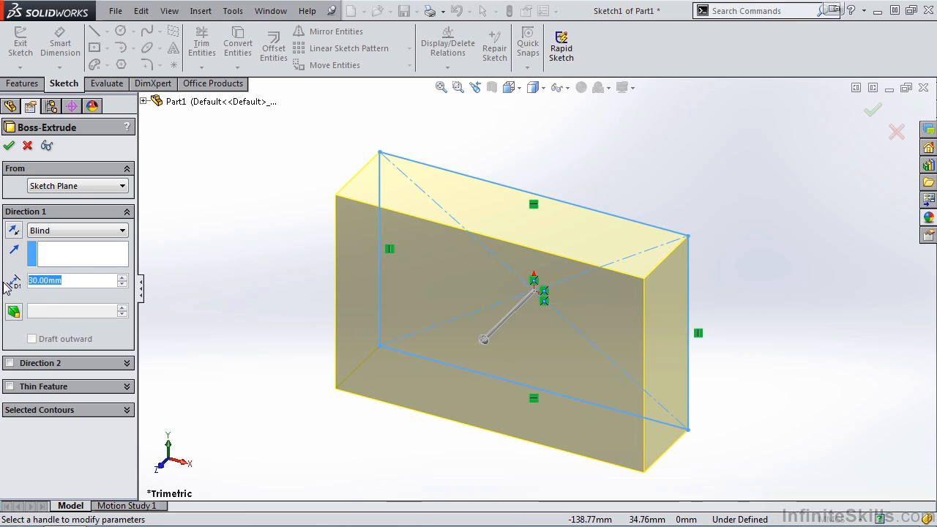
pyautogui.write('50')
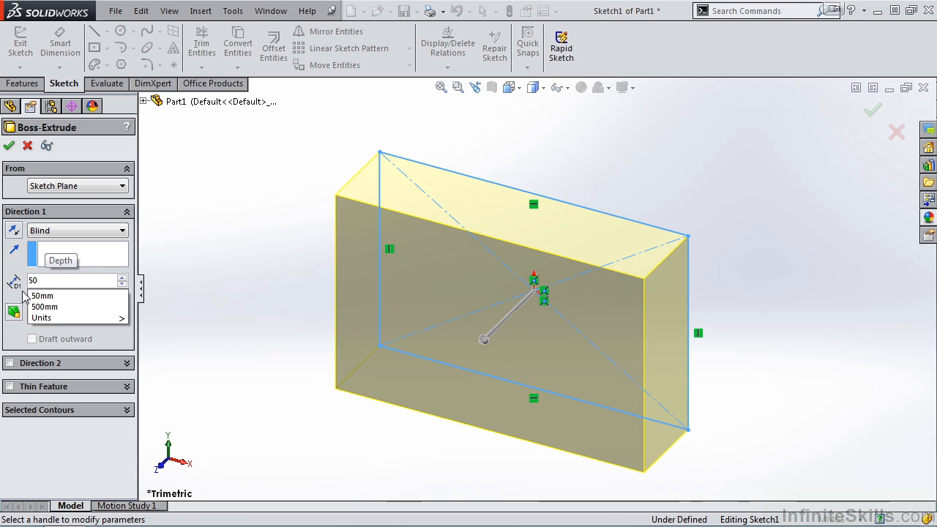
pyautogui.press('Return')
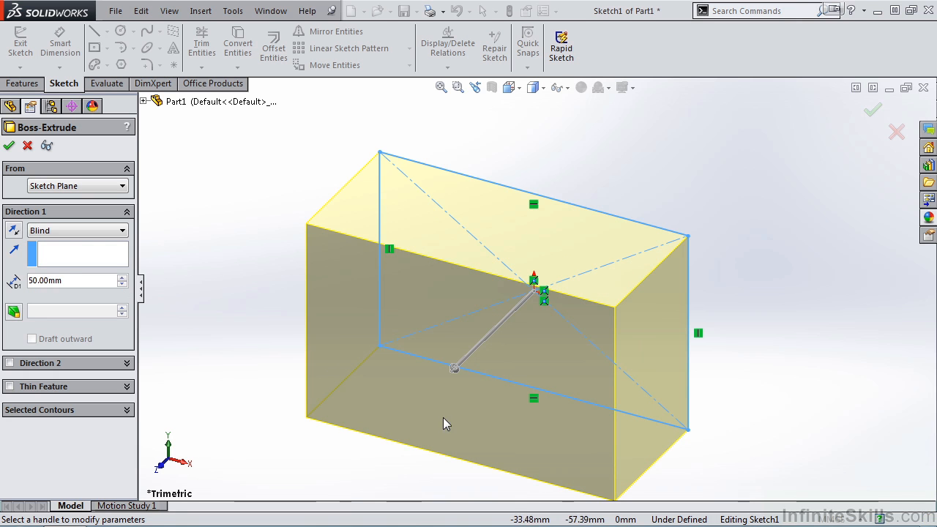
# Step: Shorten the extrusion to 40 mm in the preview, and flip its direction and back
pyautogui.moveTo(460, 372)
pyautogui.mouseDown()
pyautogui.moveTo(372, 436)
pyautogui.moveTo(495, 324)
pyautogui.moveTo(529, 224)
pyautogui.moveTo(595, 210)
pyautogui.moveTo(529, 282)
pyautogui.moveTo(446, 349)
pyautogui.moveTo(467, 352)
pyautogui.mouseUp()
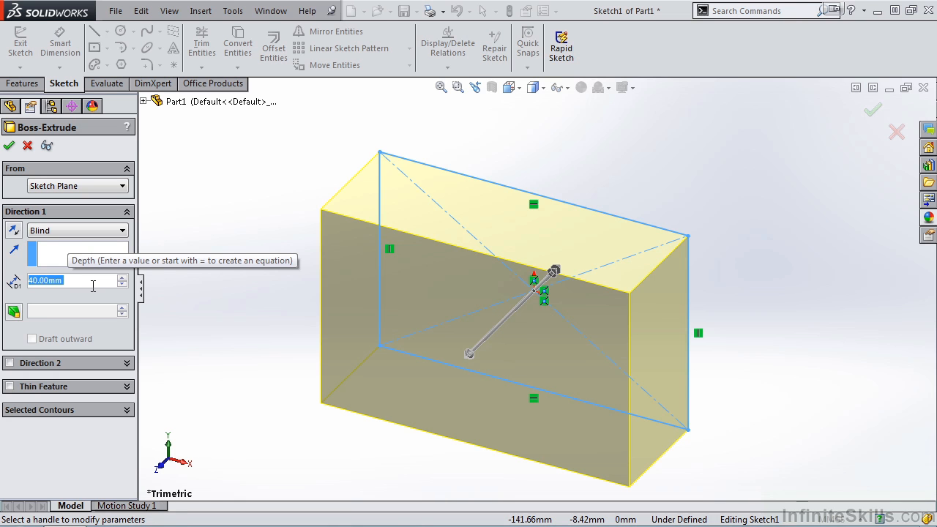
pyautogui.click(14, 232)
pyautogui.click(14, 232)
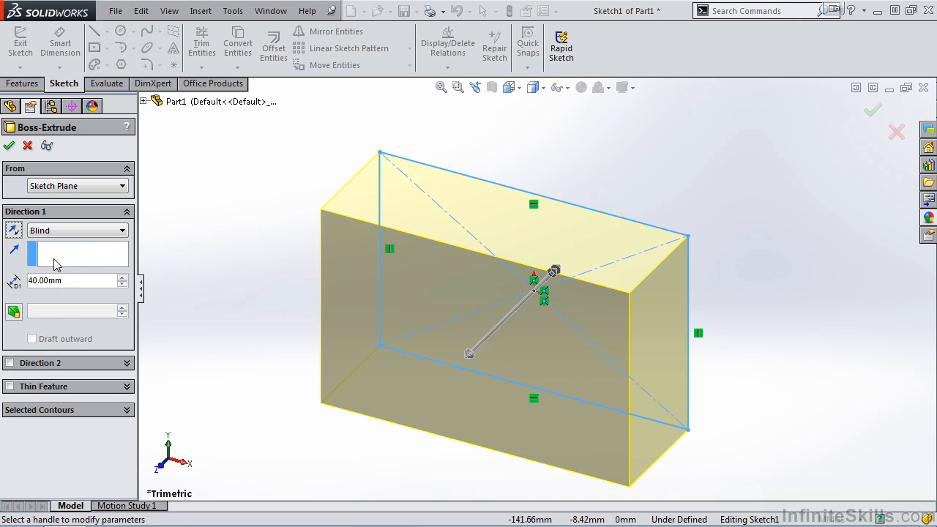
# Step: Try a 7° draft on the extrusion, switch it to draft outward, and turn the draft off again
pyautogui.click(17, 313)
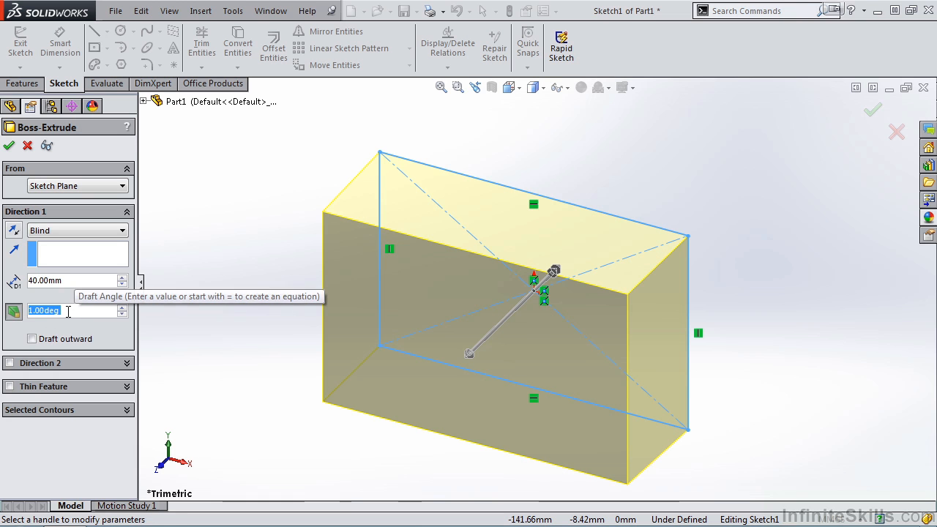
pyautogui.click(122, 307)
pyautogui.click(121, 307)
pyautogui.click(121, 307)
pyautogui.click(122, 307)
pyautogui.click(122, 307)
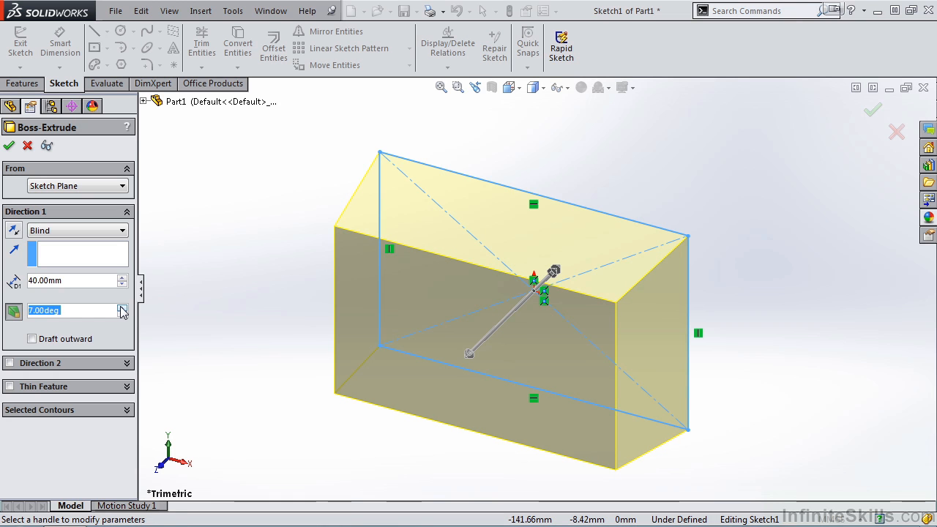
pyautogui.click(32, 339)
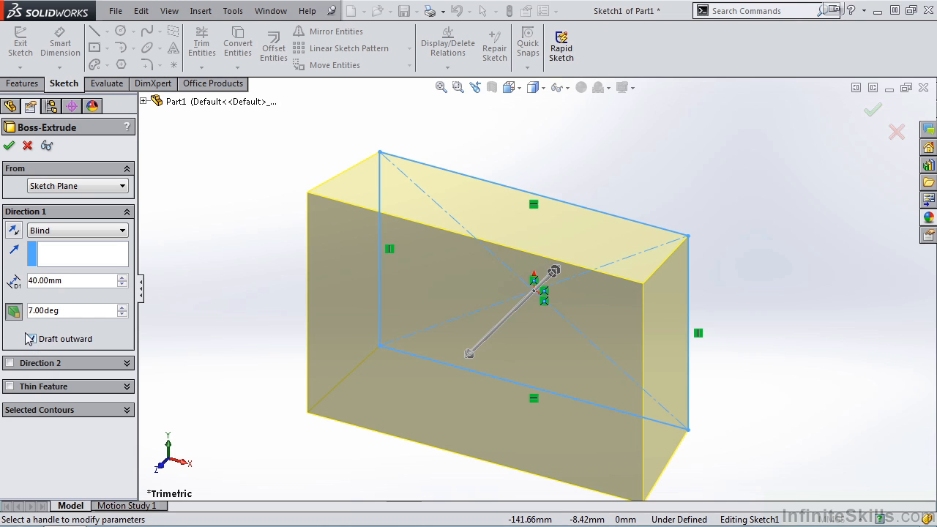
pyautogui.click(14, 312)
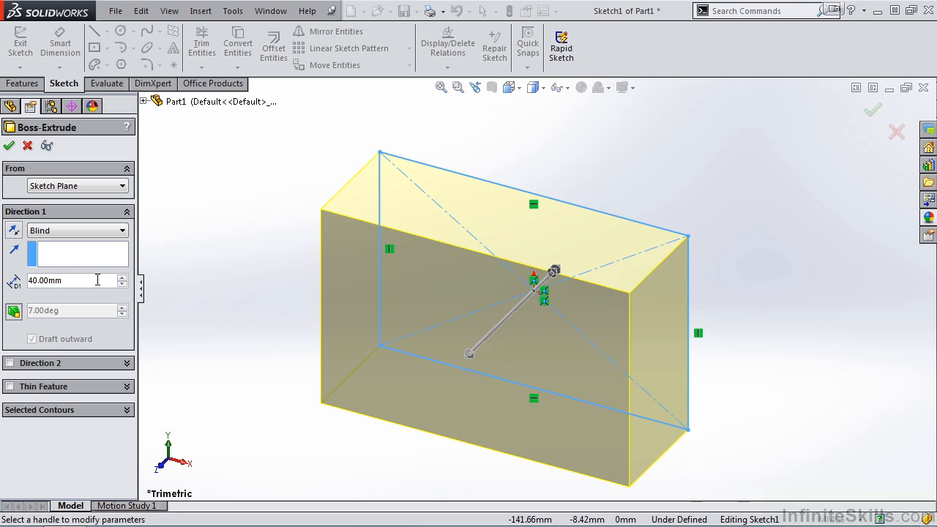
# Step: Try the Mid Plane end condition for Direction 1, and restore it to Blind
pyautogui.click(123, 231)
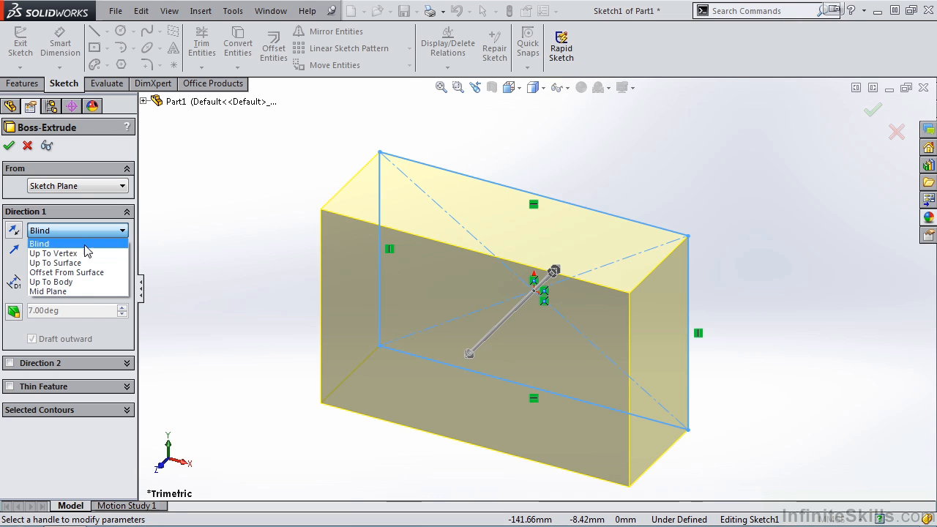
pyautogui.click(80, 291)
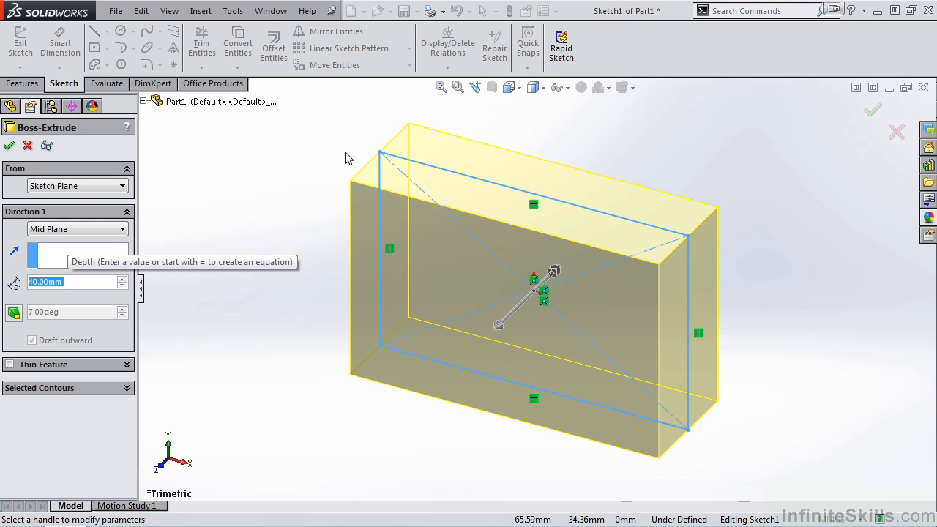
pyautogui.click(123, 231)
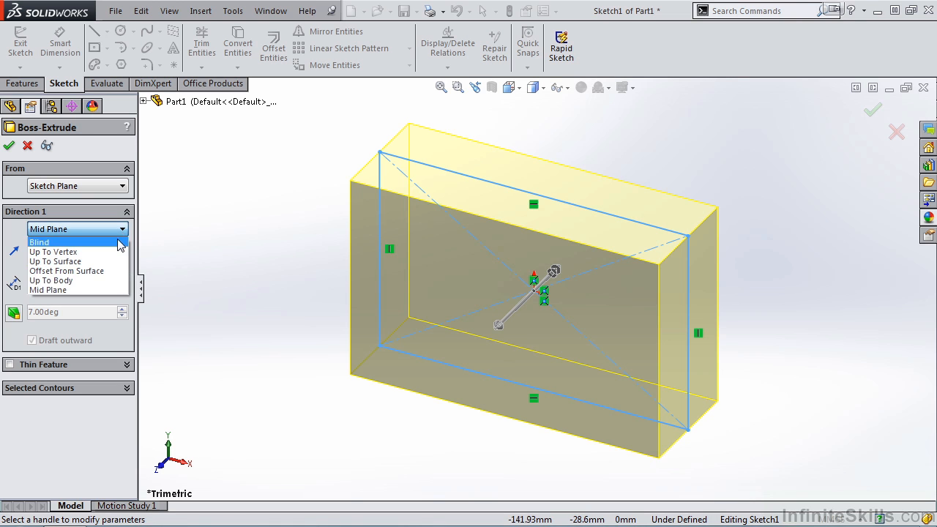
pyautogui.click(119, 241)
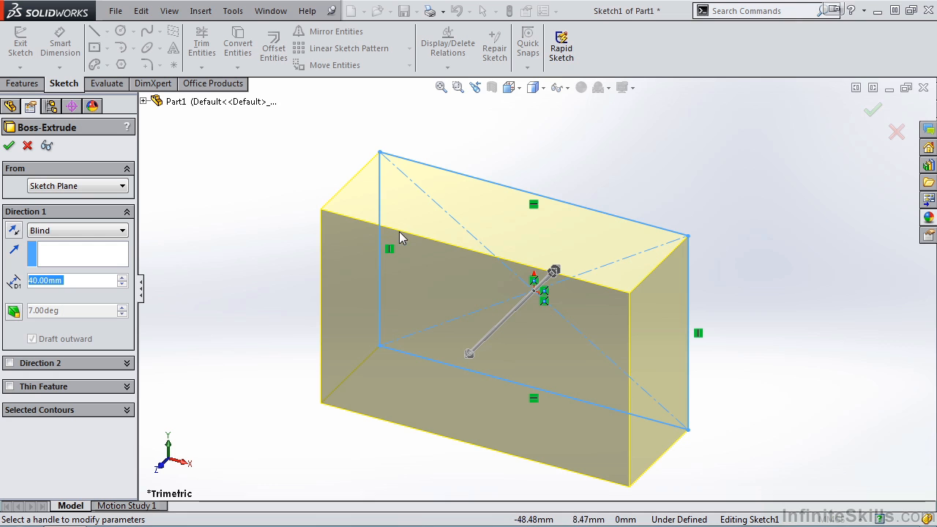
# Step: Try a second blind extrusion direction with a depth of 20 mm, and turn Direction 2 off again
pyautogui.click(10, 363)
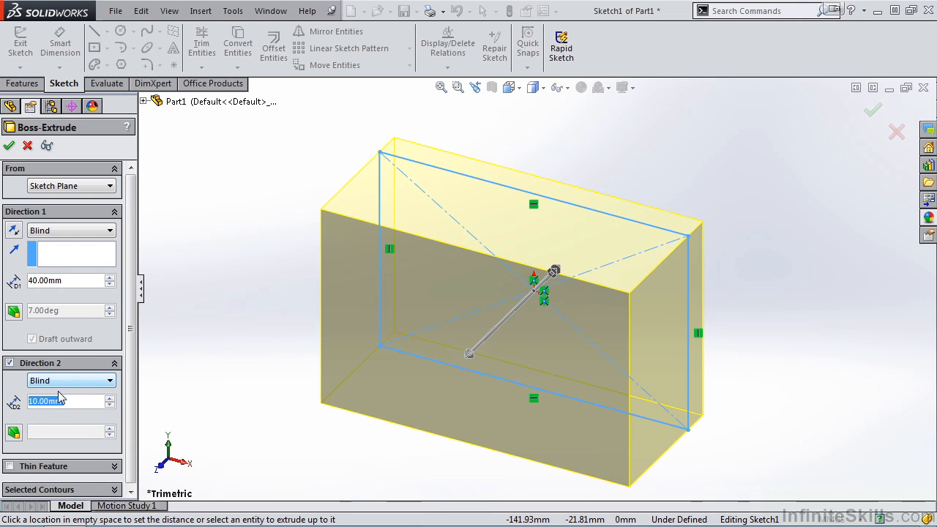
pyautogui.write('20')
pyautogui.moveTo(108, 416)
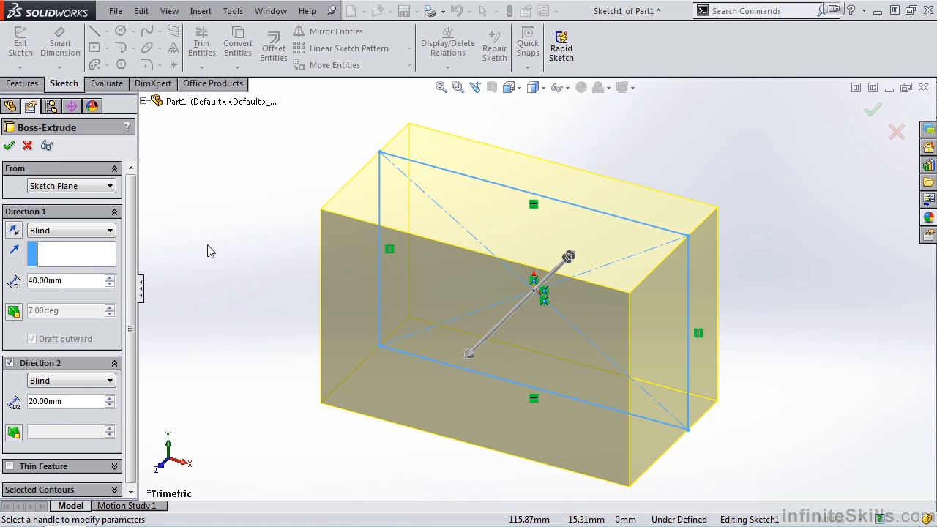
pyautogui.moveTo(131, 254); pyautogui.dragTo(142, 335)
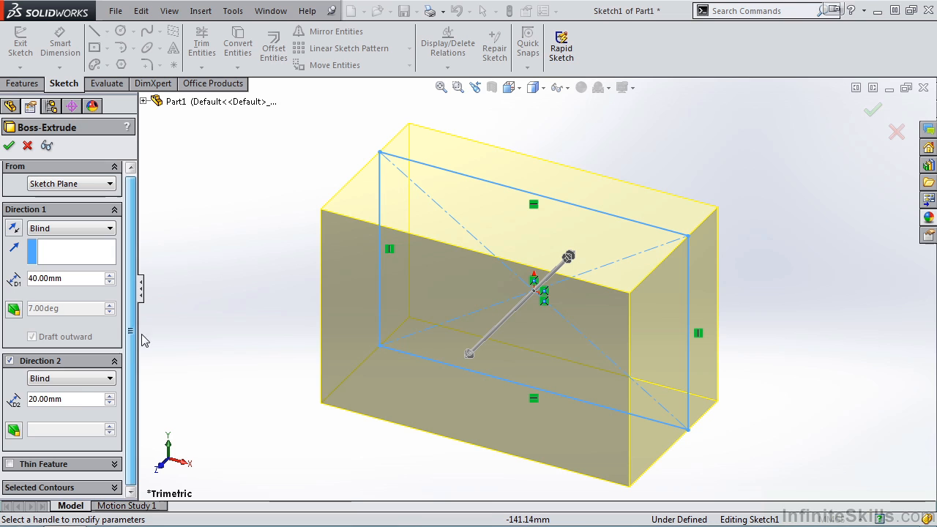
pyautogui.click(109, 379)
pyautogui.click(111, 380)
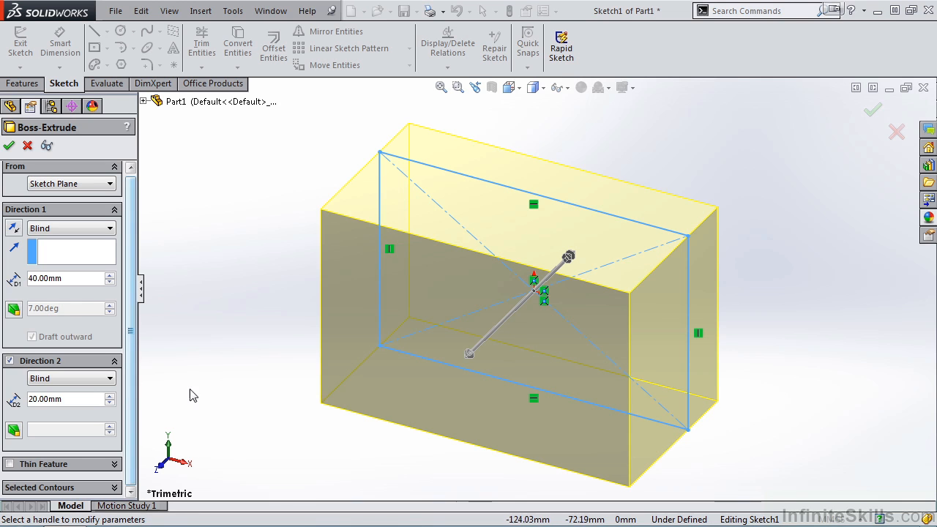
pyautogui.click(10, 361)
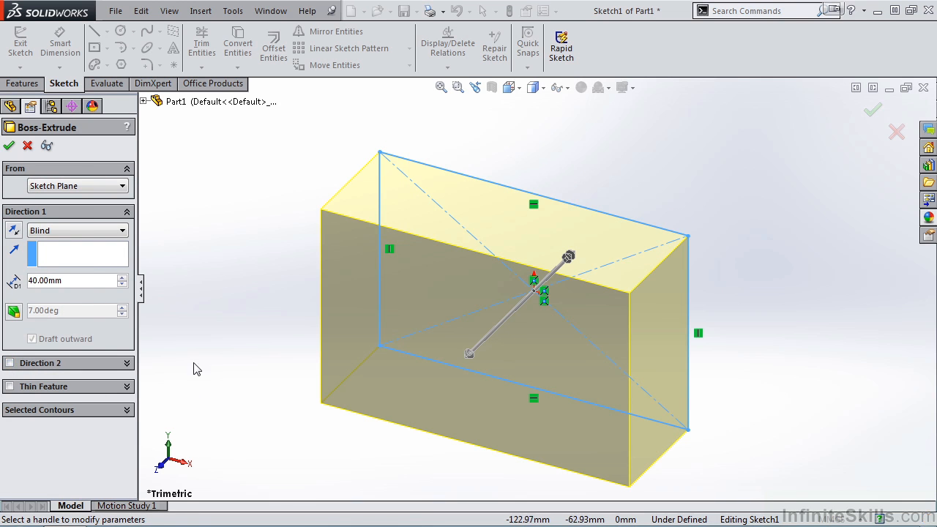
# Step: Accept the 40 mm blind extrusion and clear the selection
pyautogui.click(8, 146)
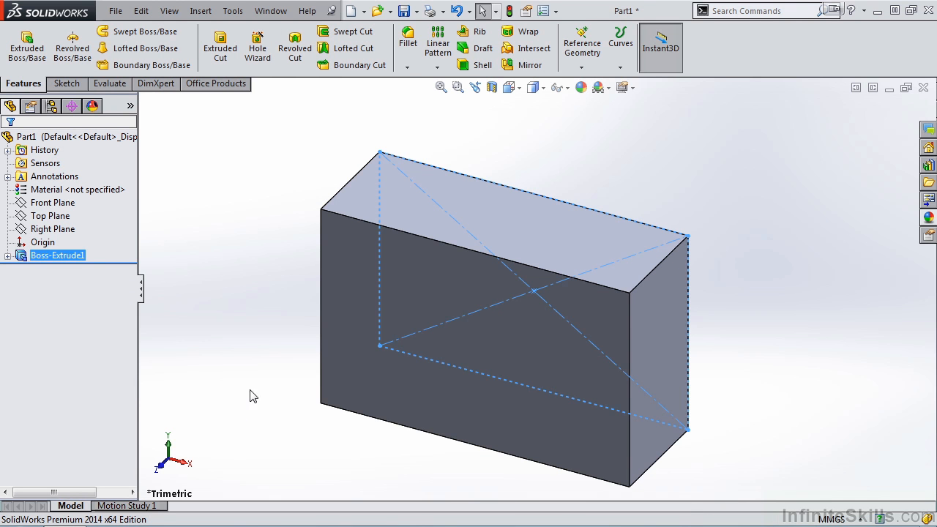
pyautogui.click(256, 357)
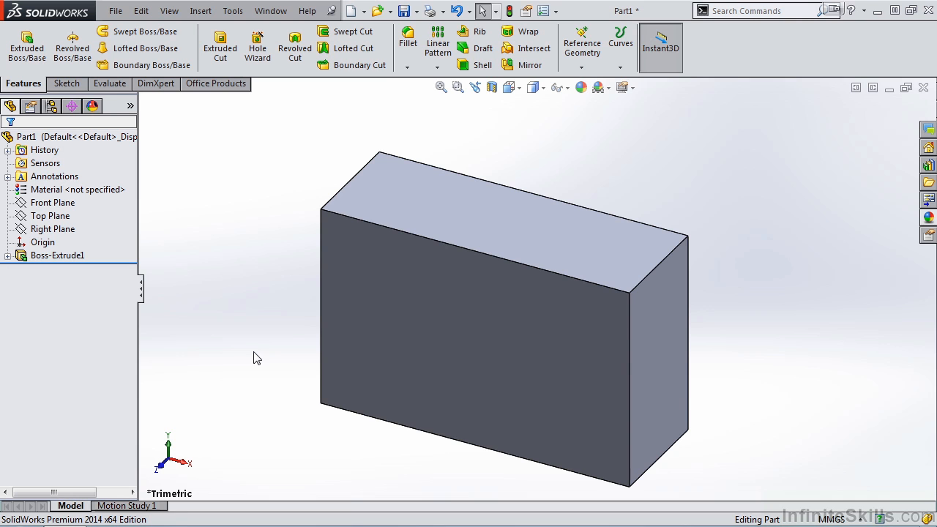
# Step: Edit the extrusion's sketch and dimension the rectangle's upper horizontal edge to 100 mm
pyautogui.click(7, 256)
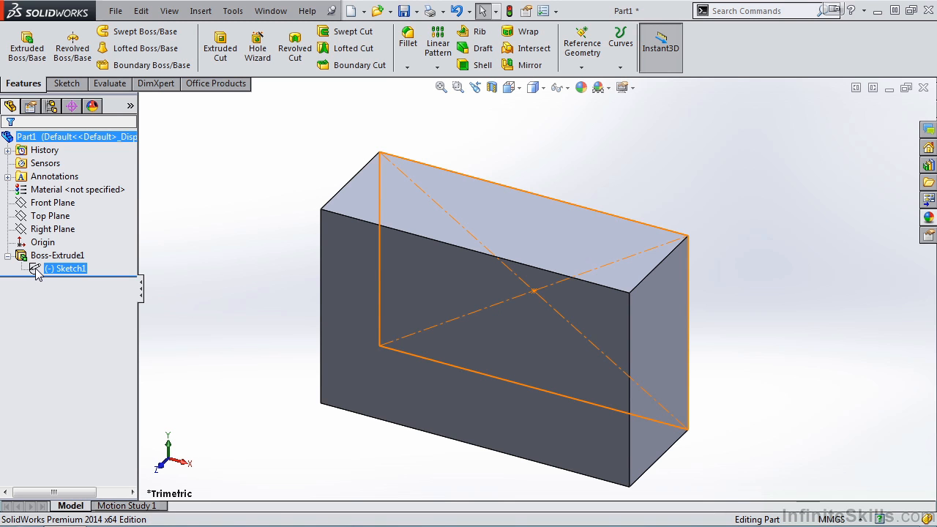
pyautogui.click(37, 270)
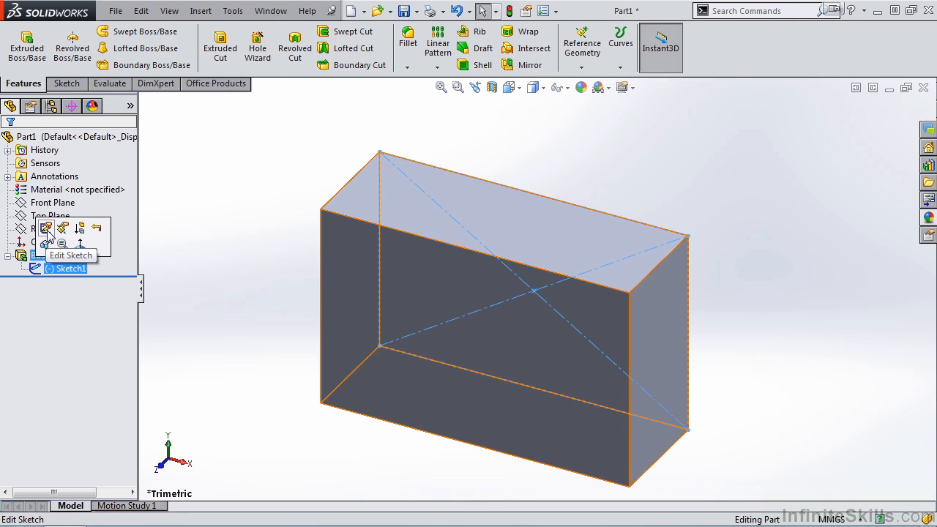
pyautogui.click(46, 228)
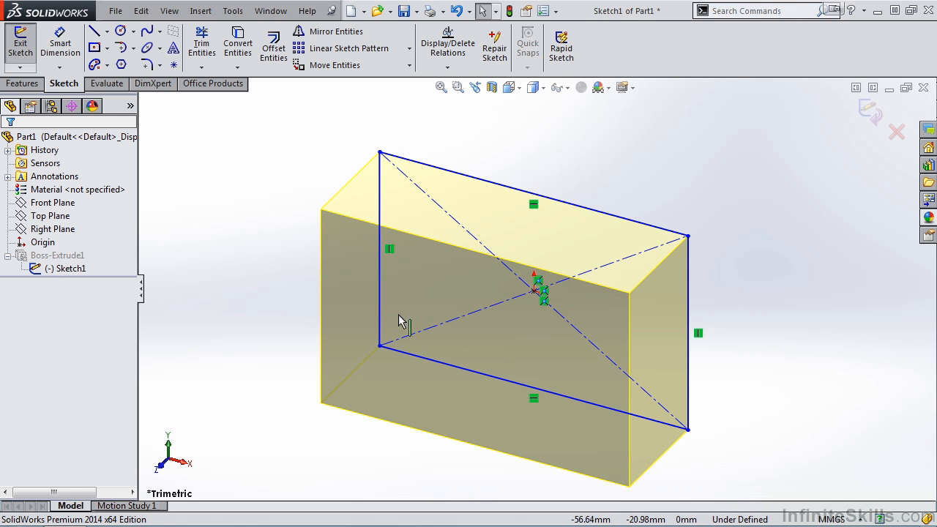
pyautogui.click(60, 42)
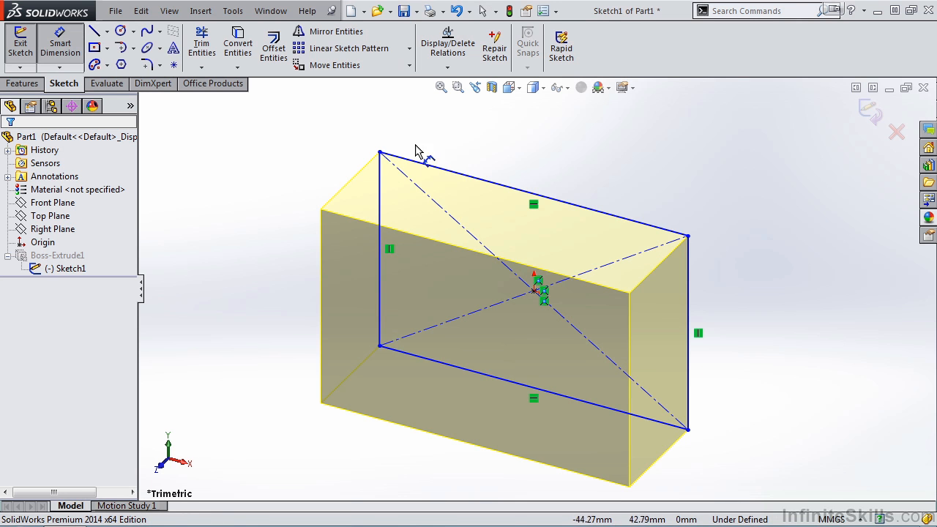
pyautogui.click(464, 177)
pyautogui.click(522, 154)
pyautogui.write('100')
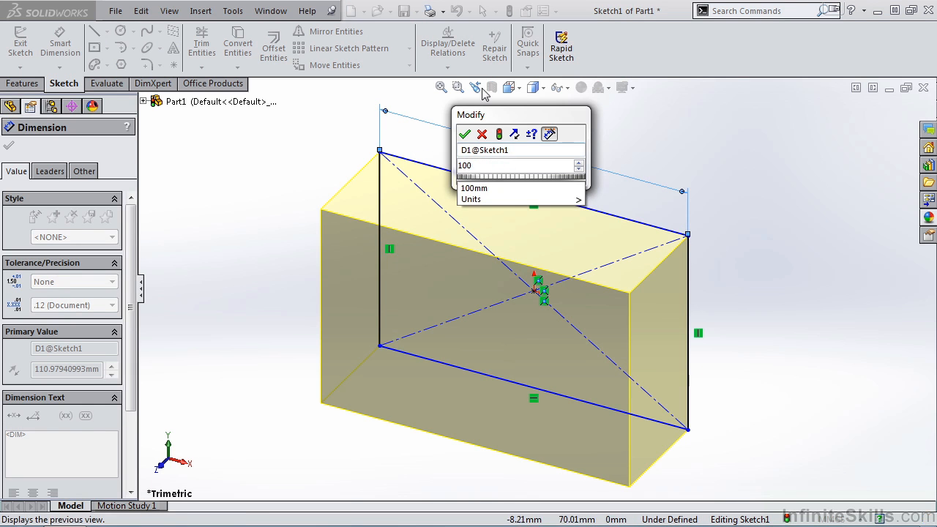
pyautogui.click(465, 135)
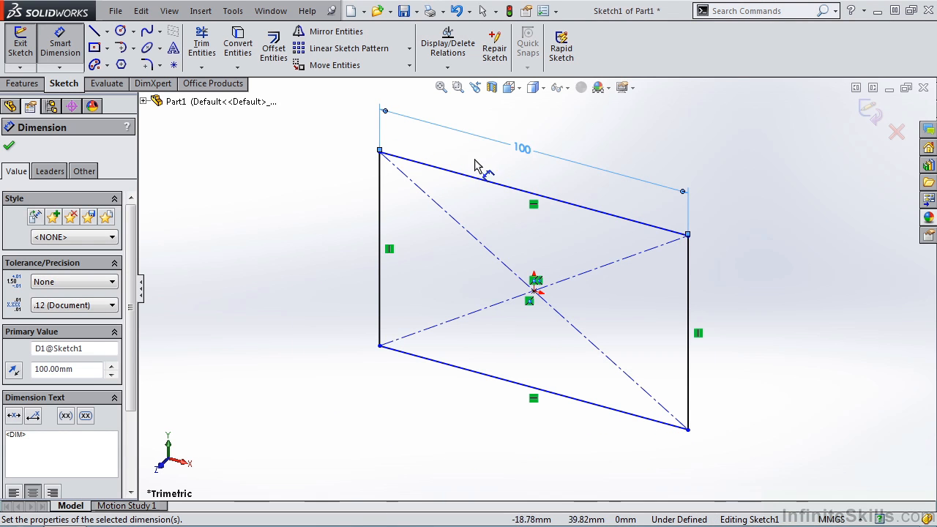
# Step: Exit the sketch and edit the block's extrusion feature, setting its Direction 1 blind depth to 50 mm
pyautogui.click(870, 112)
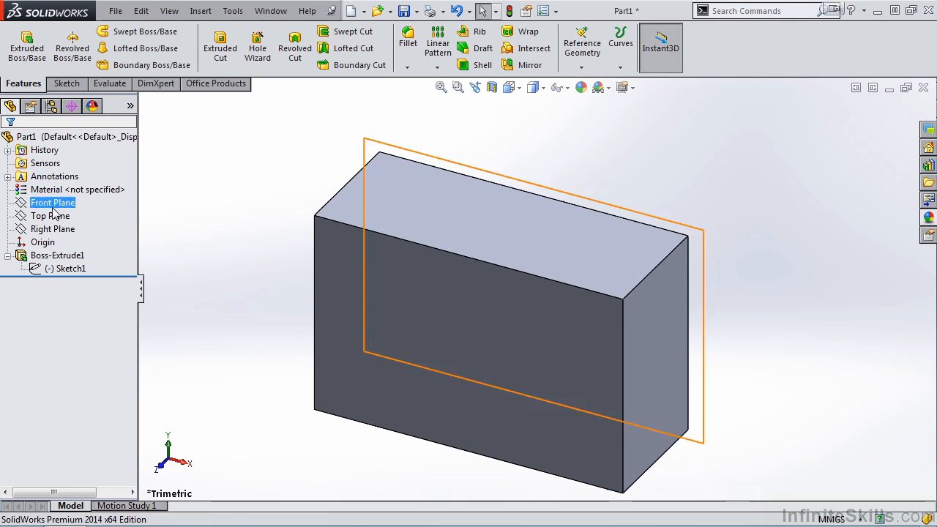
pyautogui.click(59, 256)
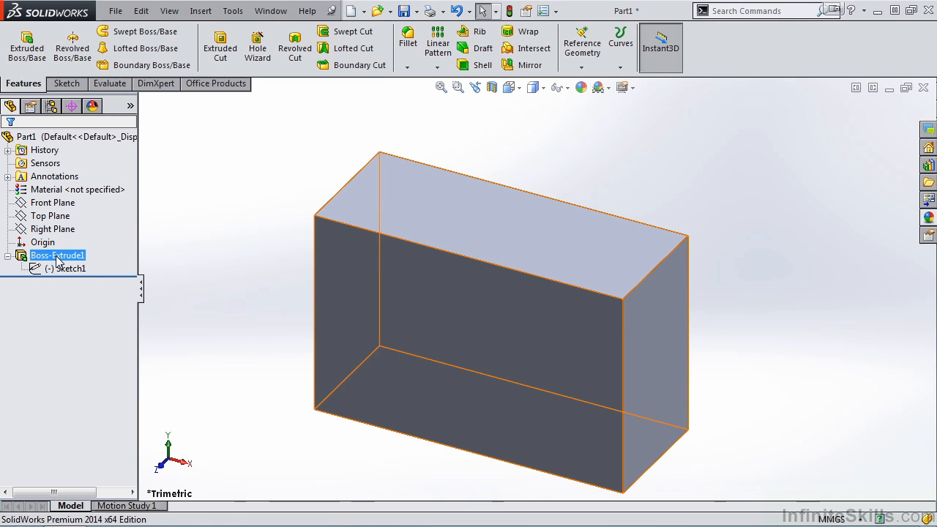
pyautogui.click(59, 261)
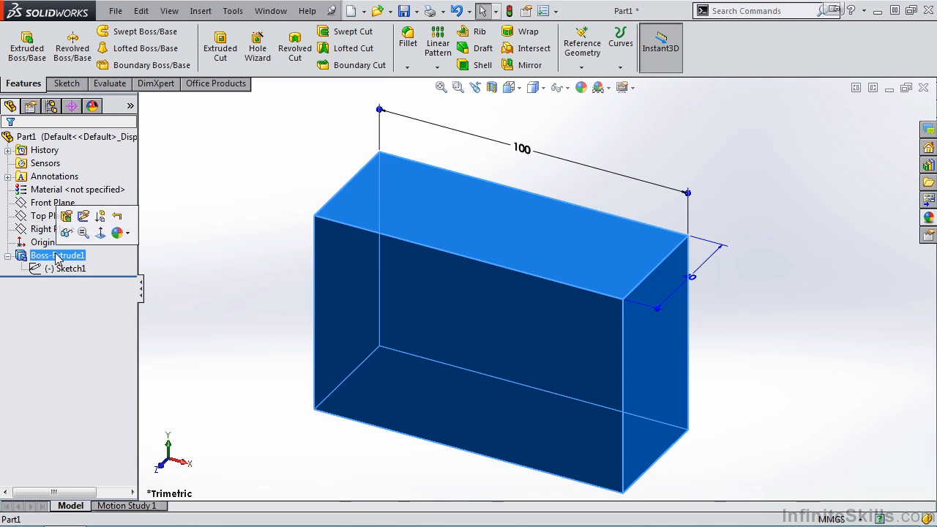
pyautogui.click(66, 217)
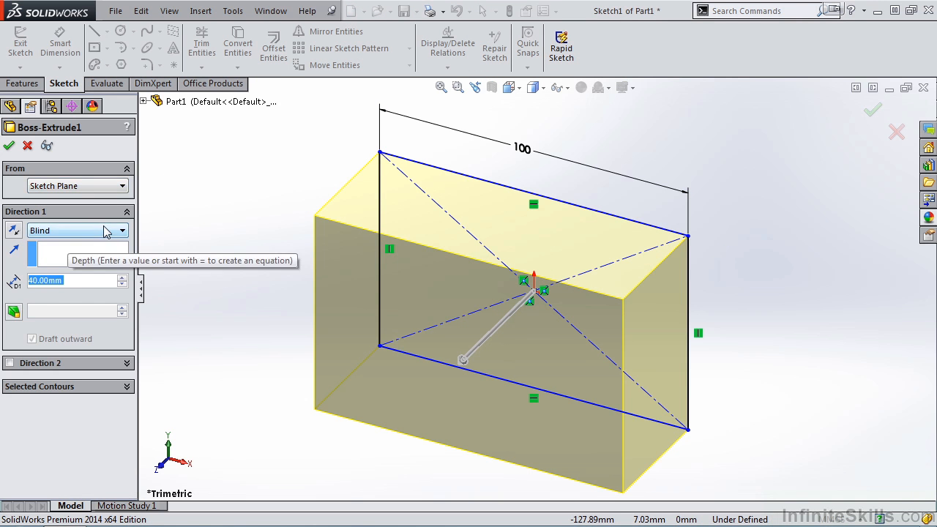
pyautogui.click(76, 277)
pyautogui.doubleClick(75, 278)
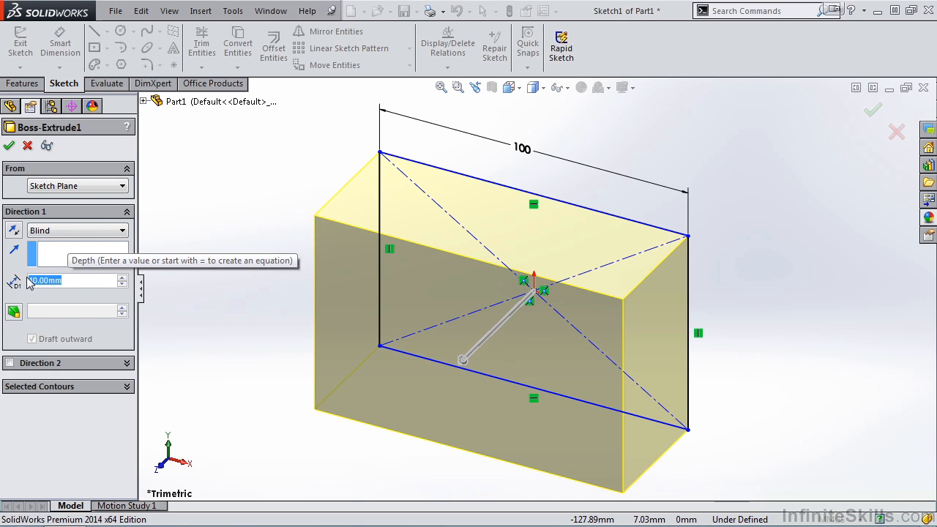
pyautogui.write('50')
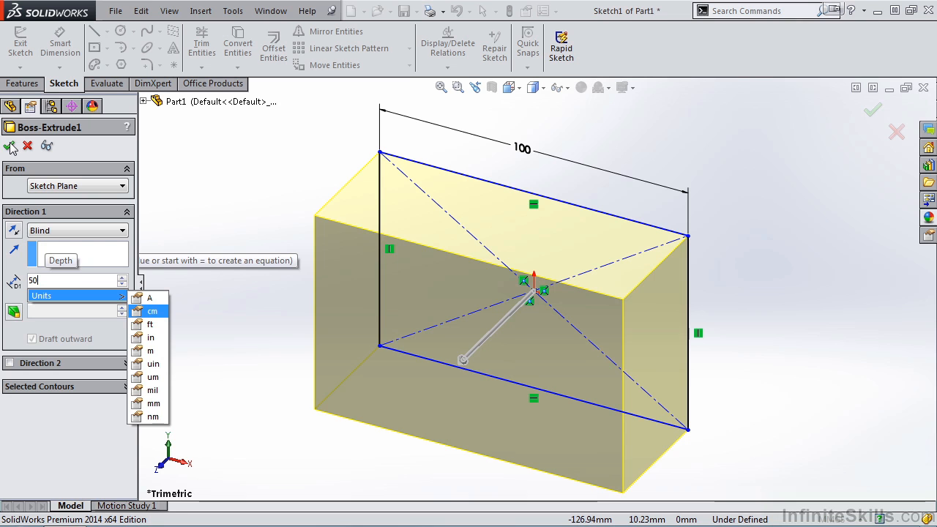
pyautogui.press('Return')
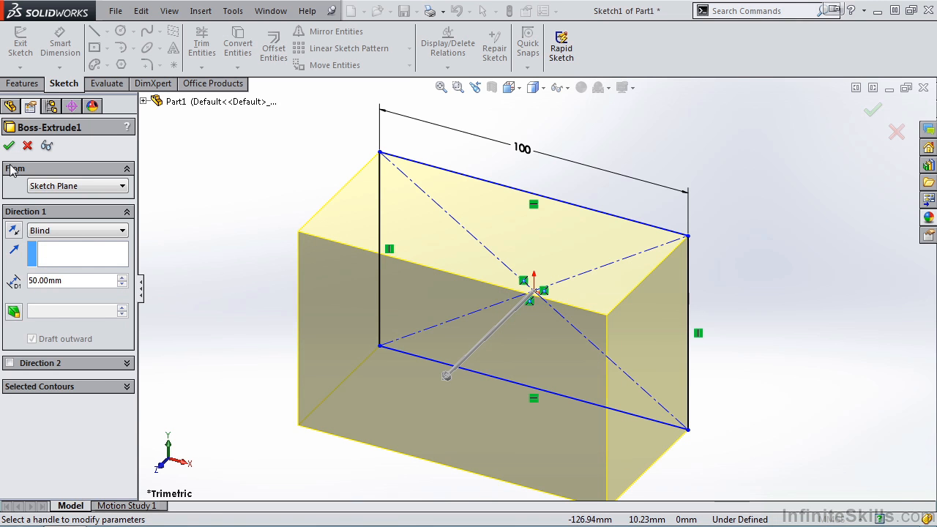